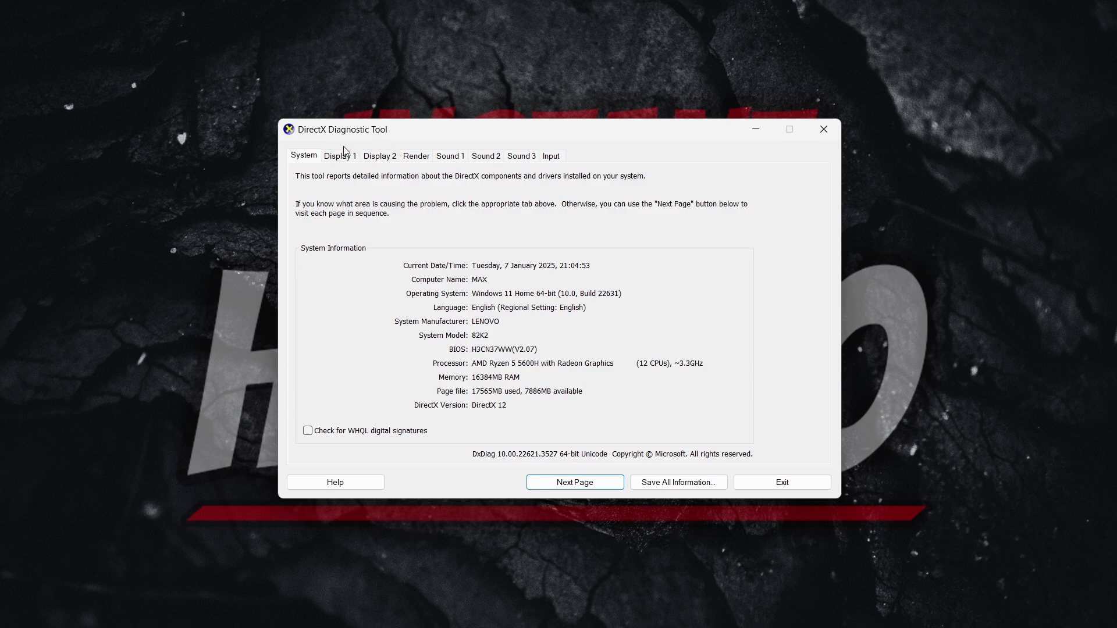
# Step: Check the DirectX features, including DirectX 12 Ultimate, for Display 2 and Display 1 in the DirectX Diagnostic Tool
pyautogui.click(372, 156)
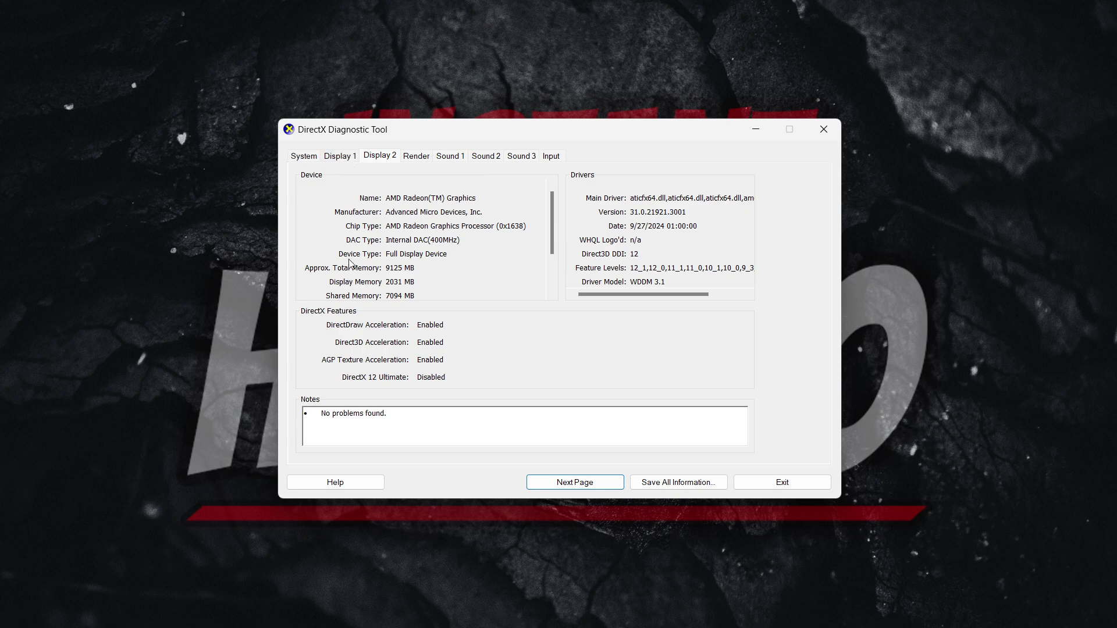
pyautogui.click(343, 162)
pyautogui.moveTo(625, 130)
pyautogui.mouseDown()
pyautogui.moveTo(650, 117)
pyautogui.moveTo(638, 118)
pyautogui.mouseUp()
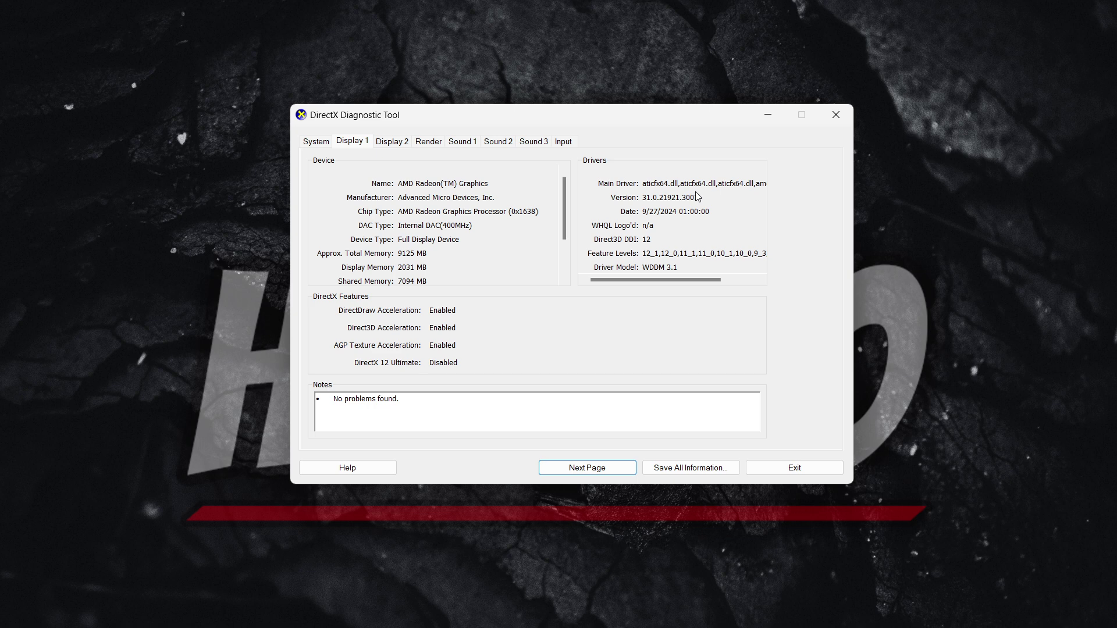
pyautogui.moveTo(668, 118); pyautogui.dragTo(666, 127)
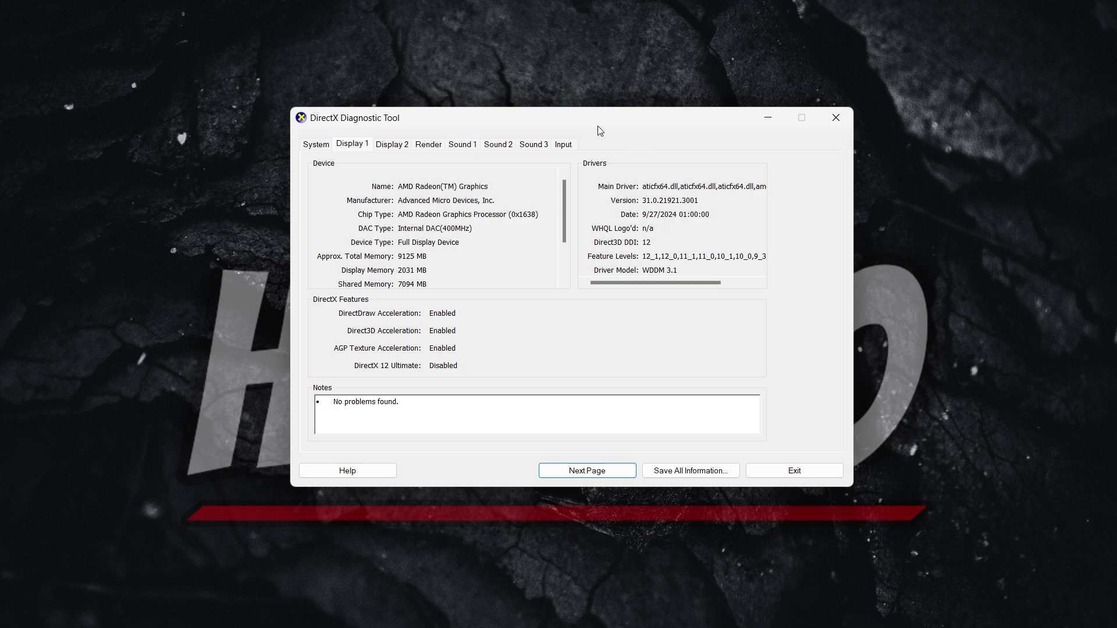
pyautogui.moveTo(585, 128); pyautogui.dragTo(606, 132)
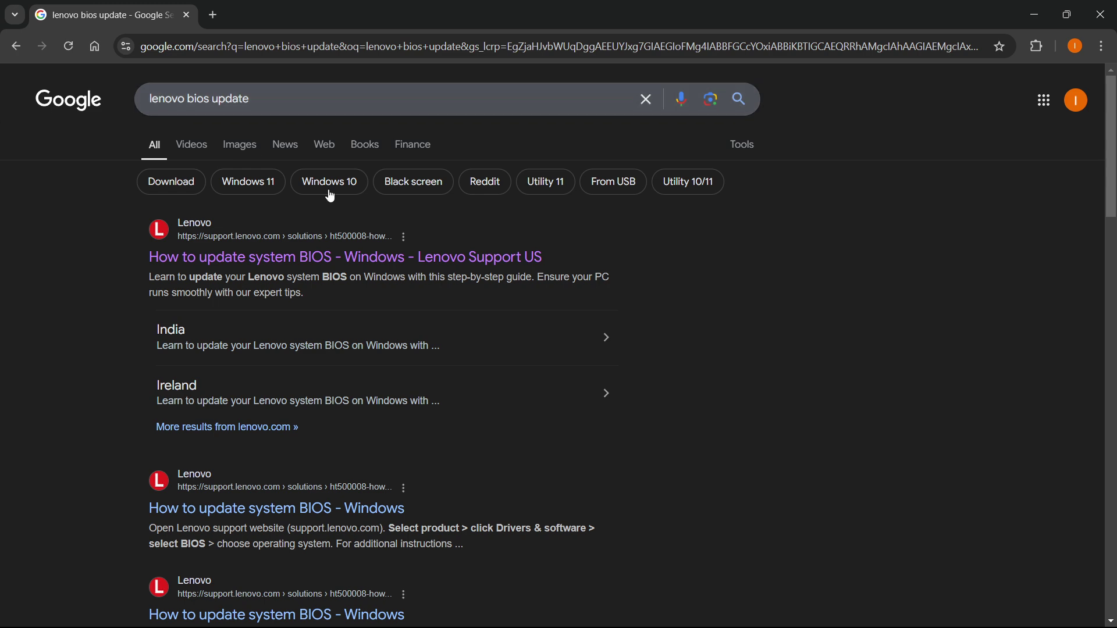
# Step: Open Lenovo's support guide on updating the system BIOS in Windows and bring the DirectX Diagnostic Tool back in front
pyautogui.click(272, 259)
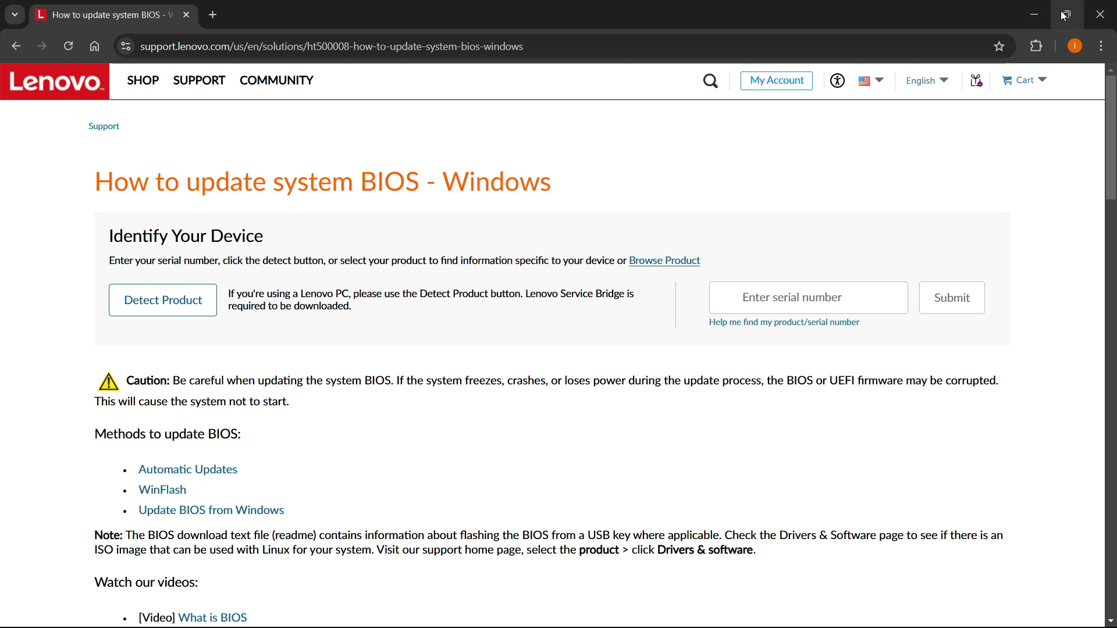
pyautogui.click(728, 622)
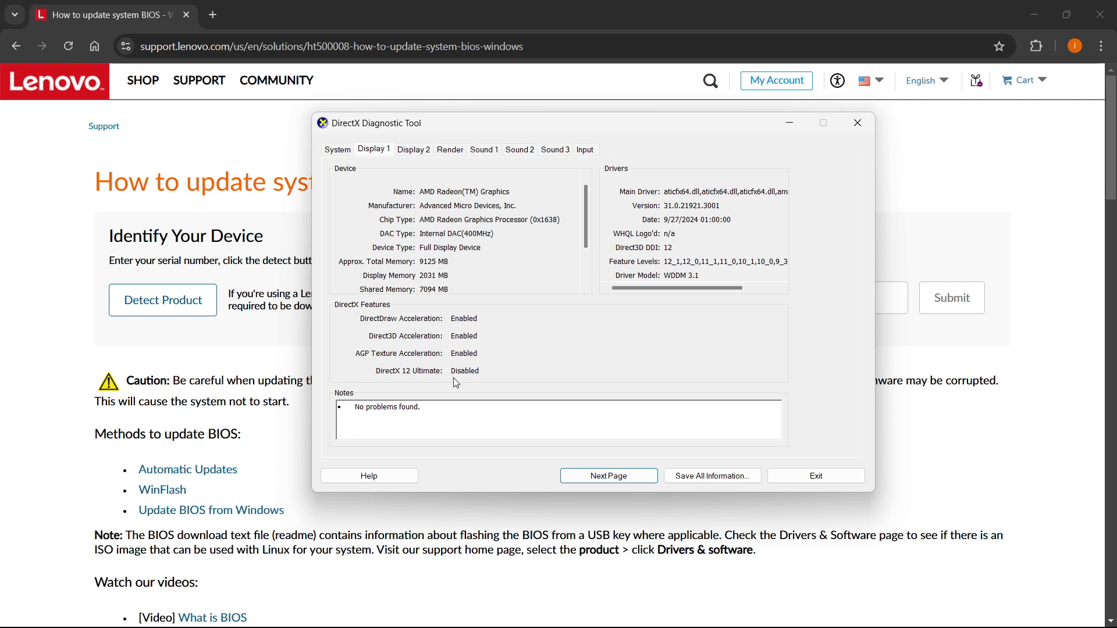
# Step: Search Windows for "update", open the Windows Update settings and check for updates
pyautogui.moveTo(580, 594)
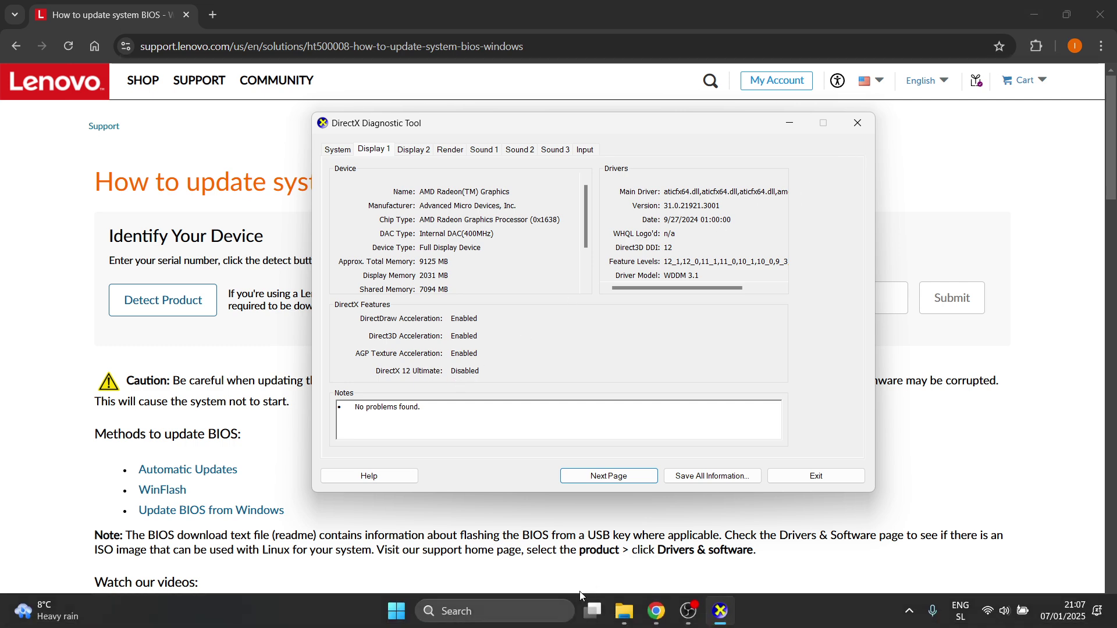
pyautogui.moveTo(498, 626)
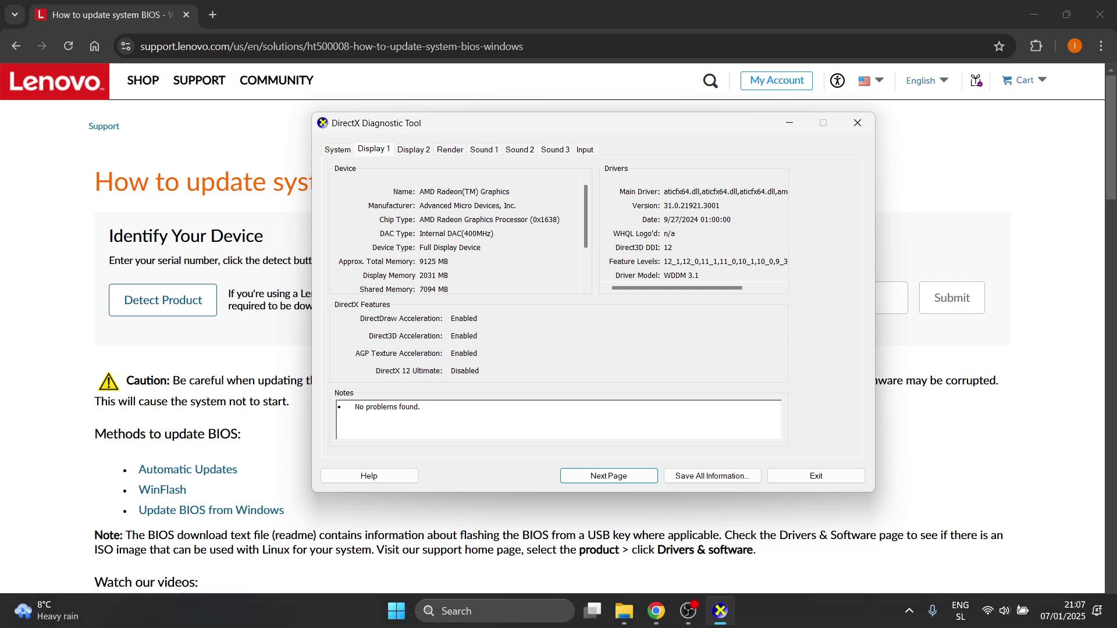
pyautogui.click(491, 611)
pyautogui.write('update')
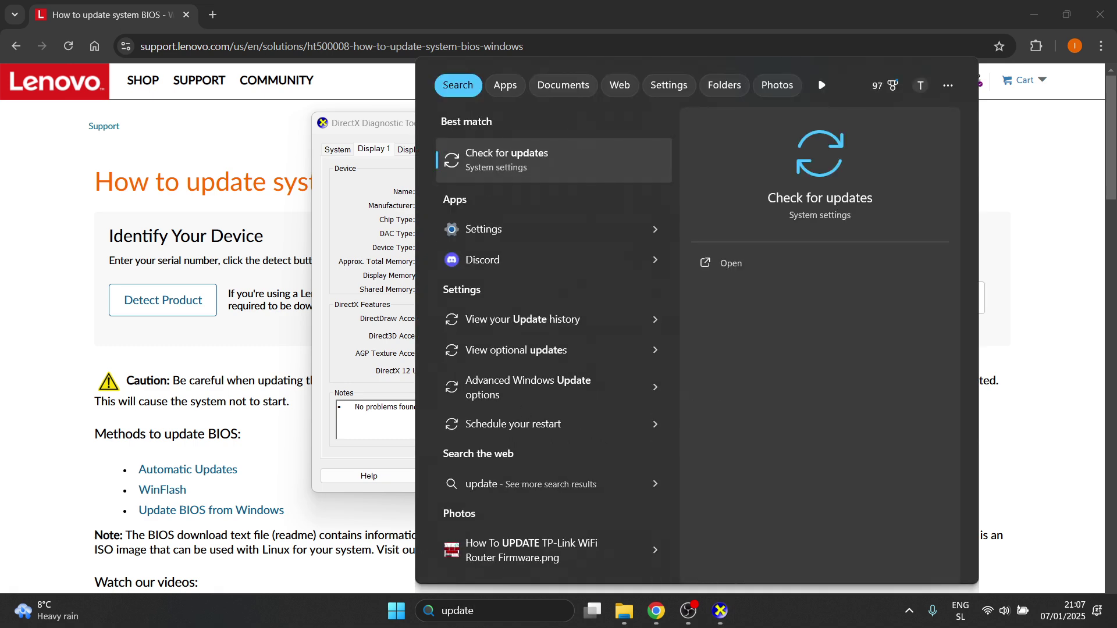
pyautogui.click(498, 167)
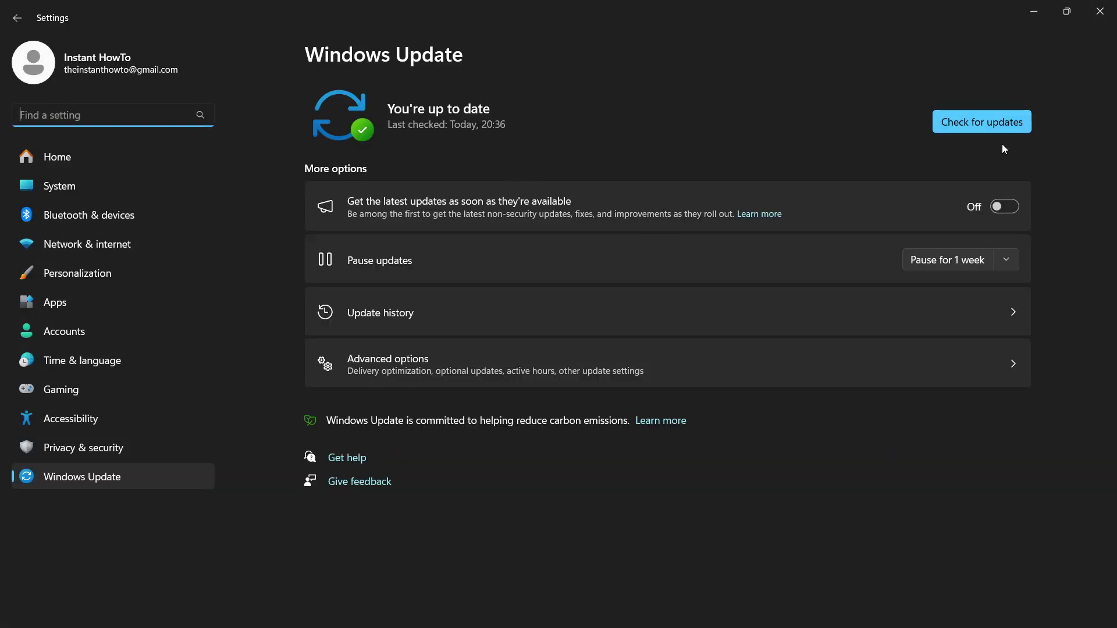
pyautogui.click(1001, 127)
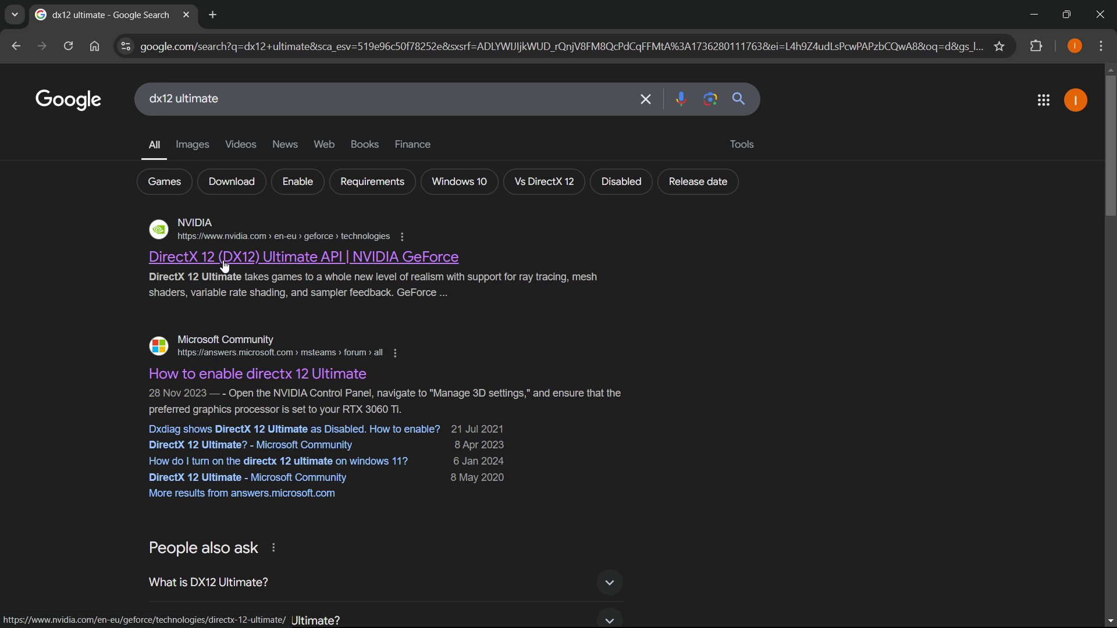
# Step: Open NVIDIA's DirectX 12 Ultimate page from the Google results and examine its feature sections and GeForce RTX offers
pyautogui.click(284, 266)
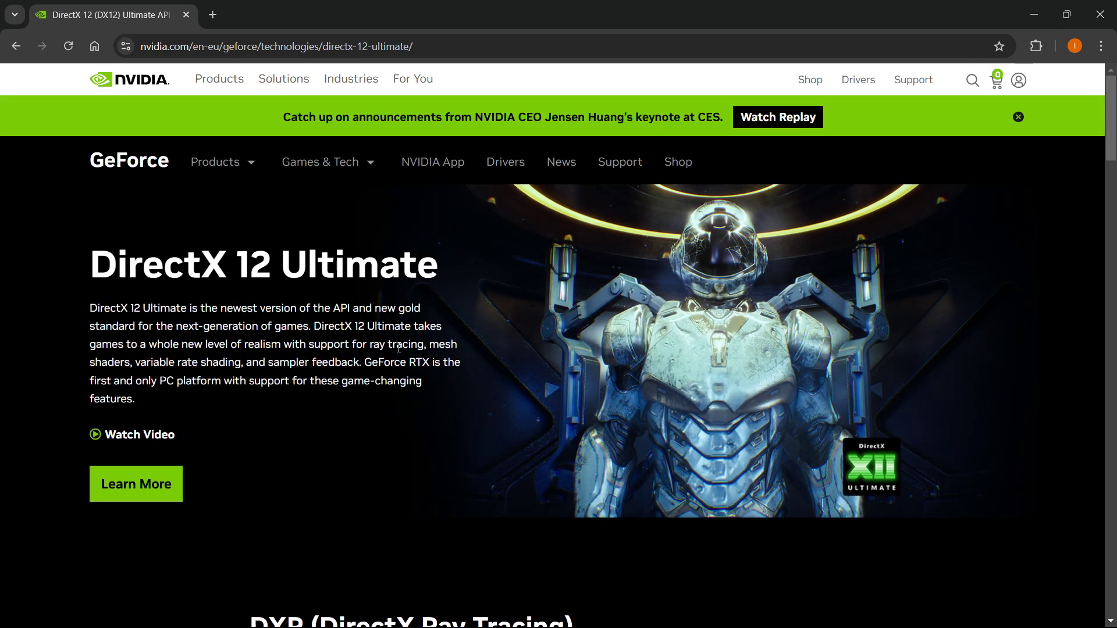
pyautogui.scroll(-3, 343, 322)
pyautogui.scroll(3, 339, 320)
pyautogui.scroll(-13, 340, 315)
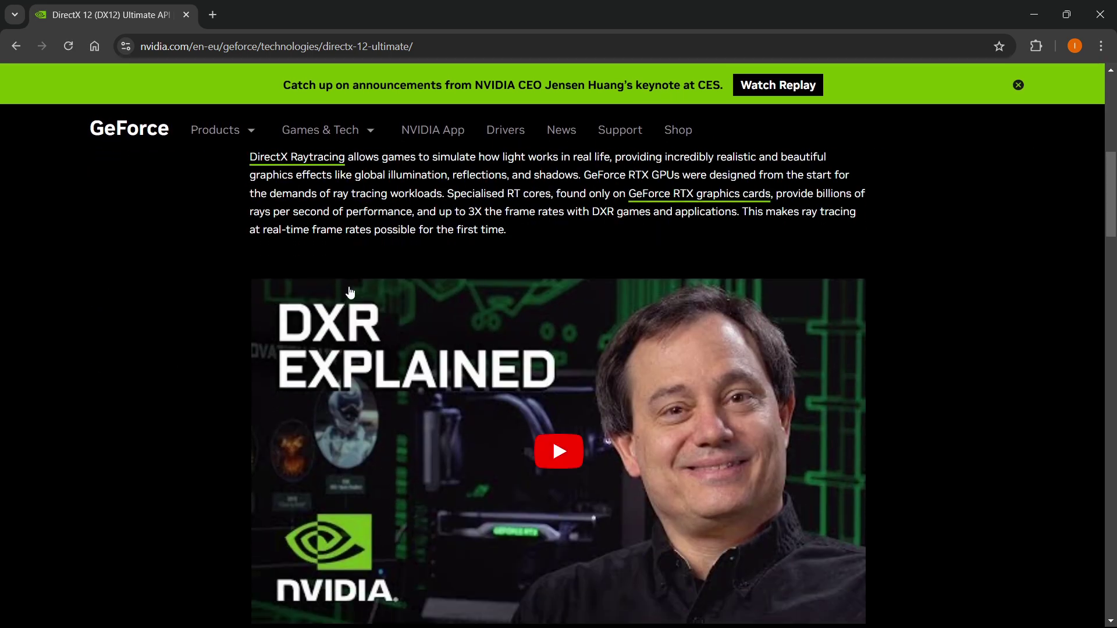
pyautogui.scroll(-20, 409, 231)
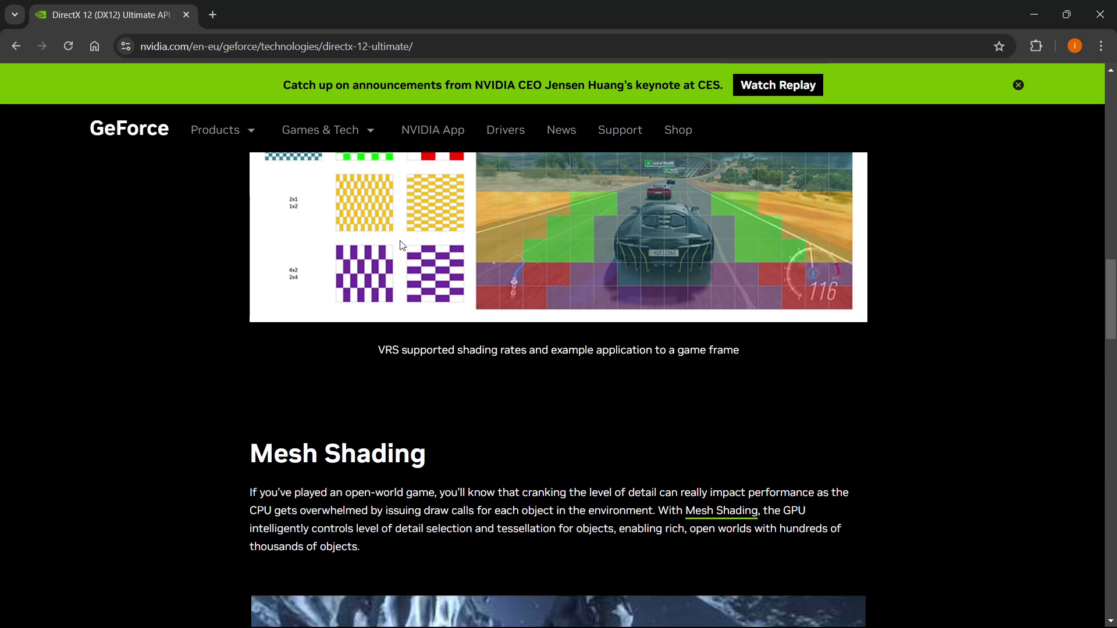
pyautogui.scroll(-7, 471, 240)
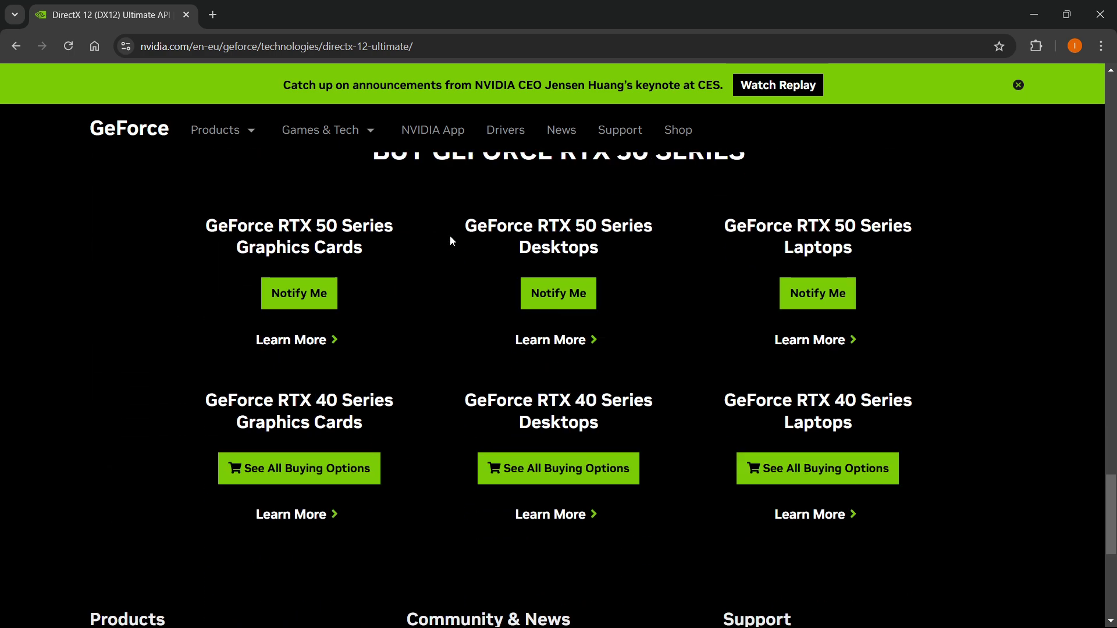
pyautogui.scroll(1, 532, 278)
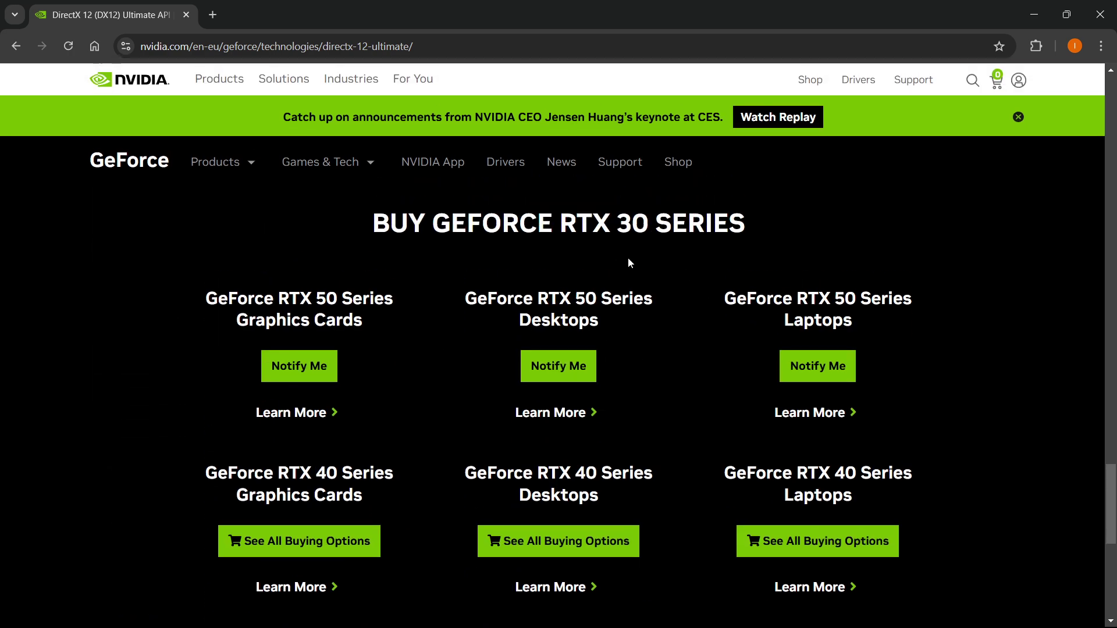
pyautogui.scroll(1, 589, 252)
pyautogui.scroll(-7, 589, 259)
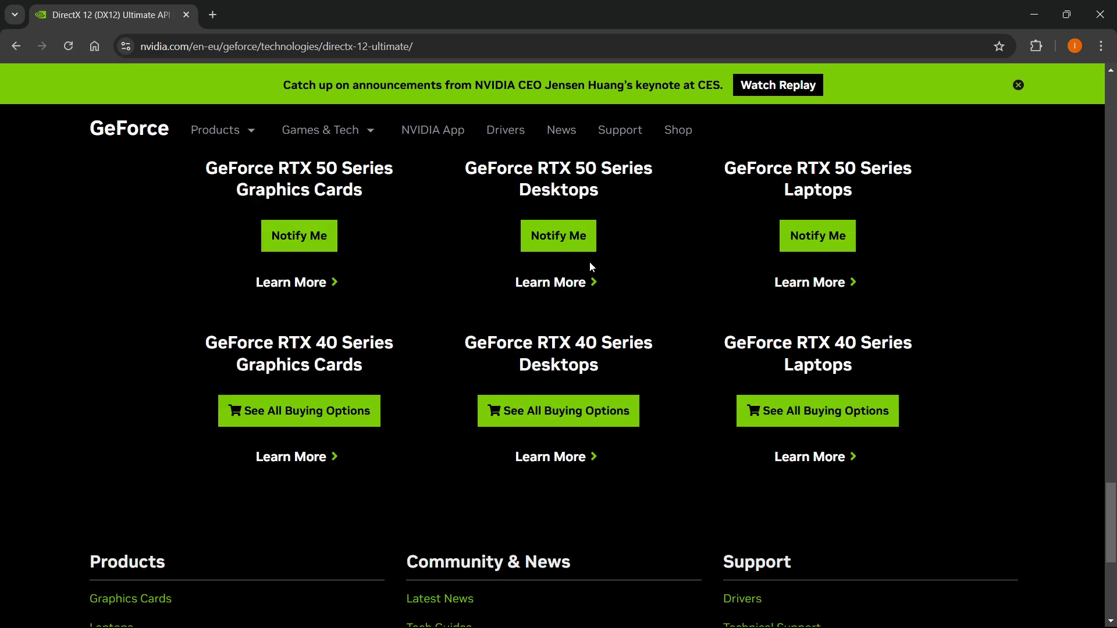
pyautogui.scroll(-1, 524, 273)
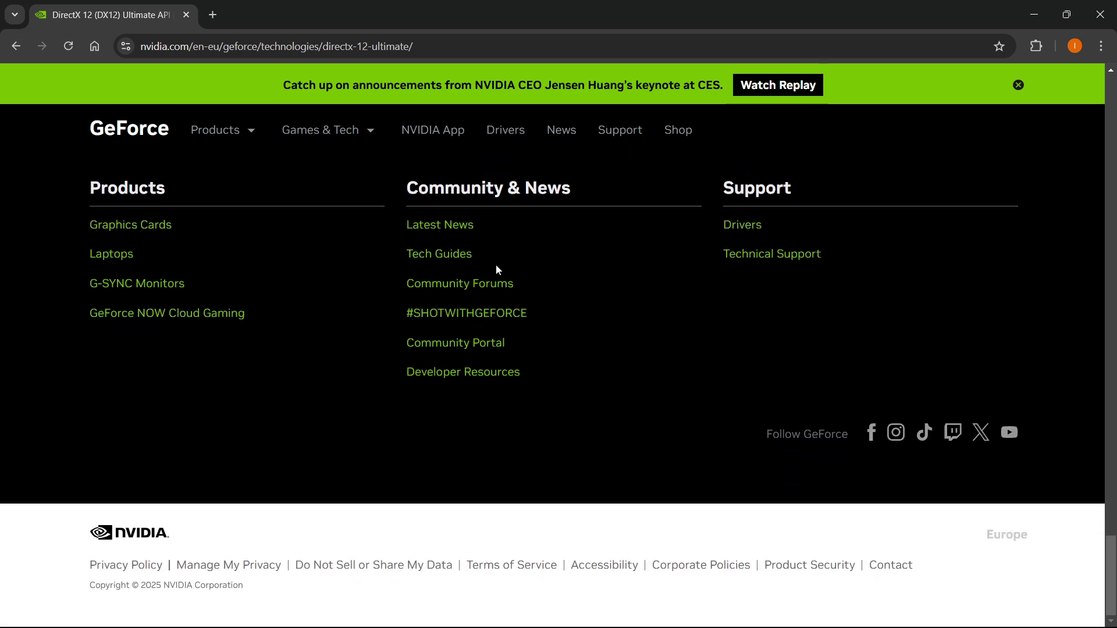
pyautogui.scroll(20, 497, 266)
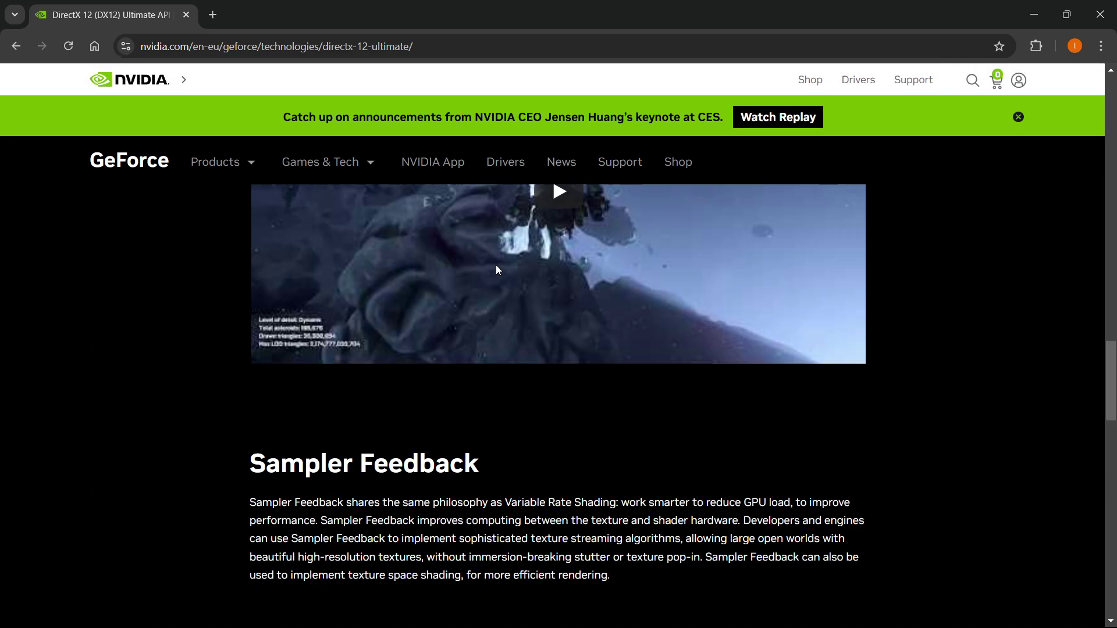
pyautogui.scroll(15, 496, 268)
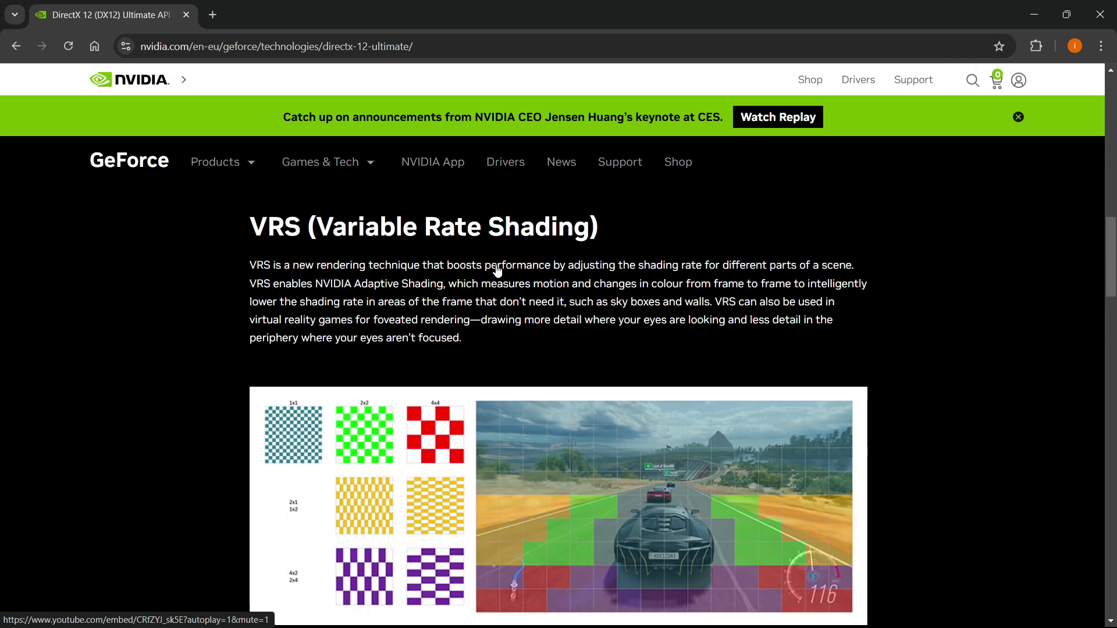
pyautogui.scroll(10, 496, 271)
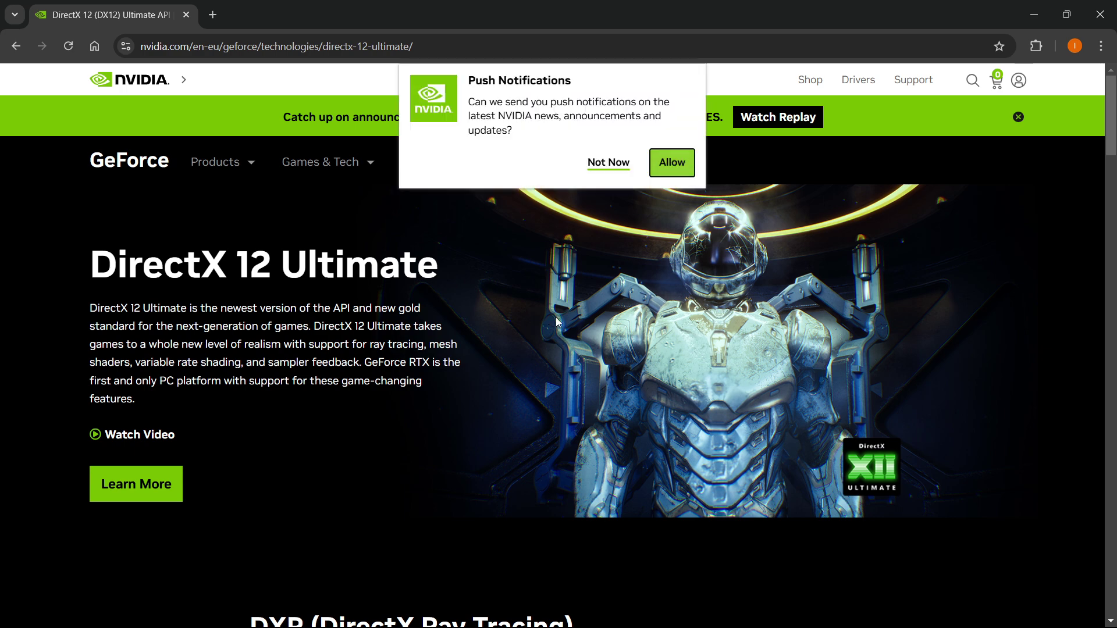
# Step: Decline NVIDIA's push notifications, open the GeForce Drivers page and look over its driver options
pyautogui.click(614, 165)
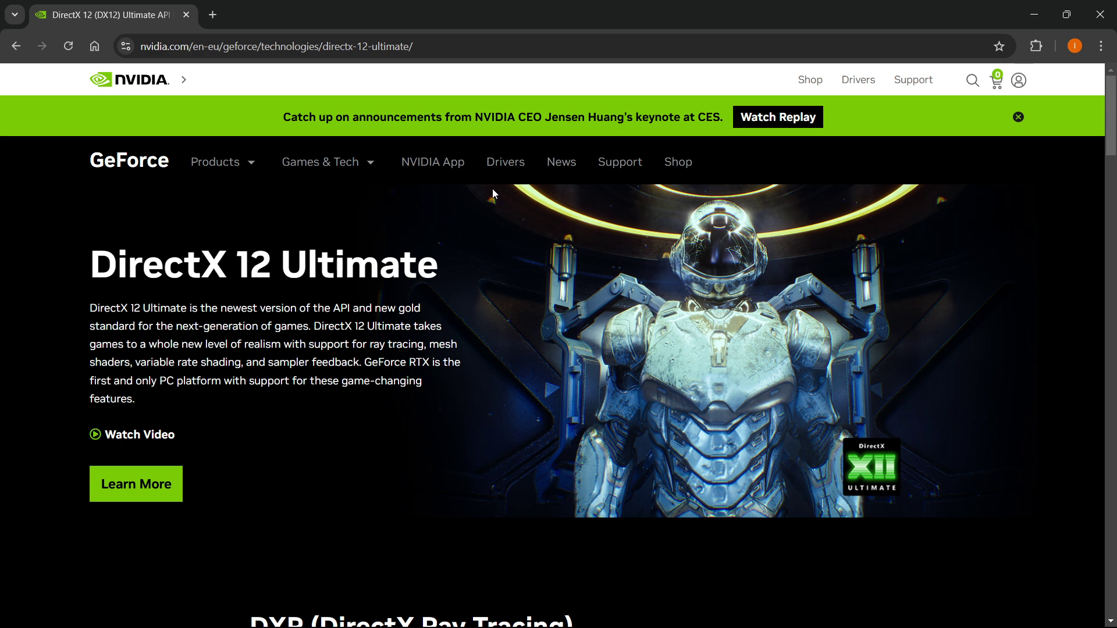
pyautogui.click(506, 165)
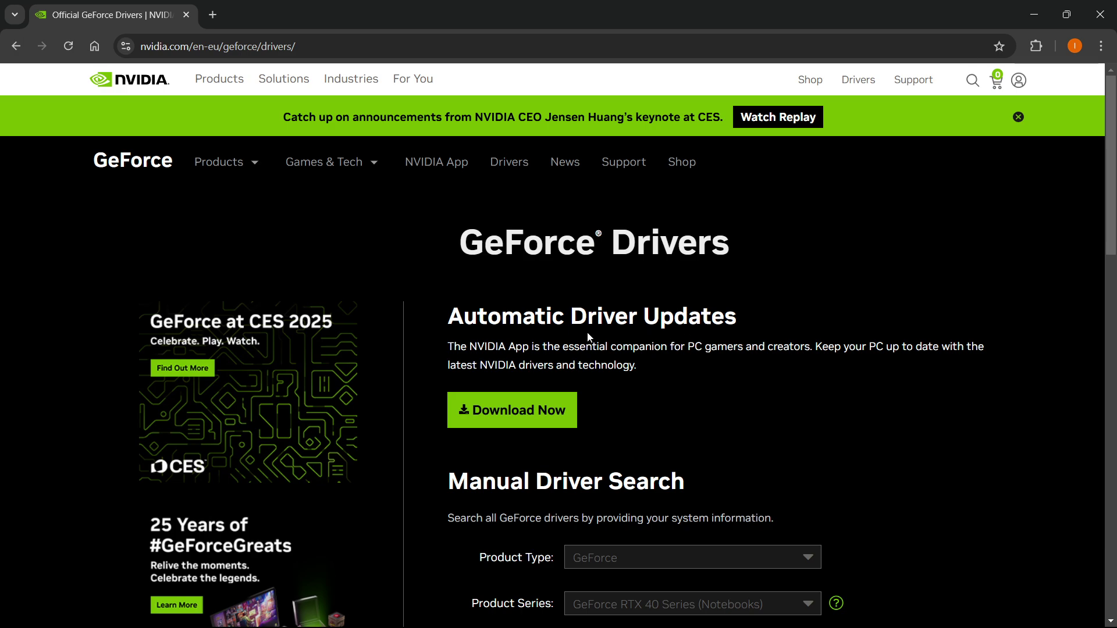
pyautogui.scroll(-15, 587, 331)
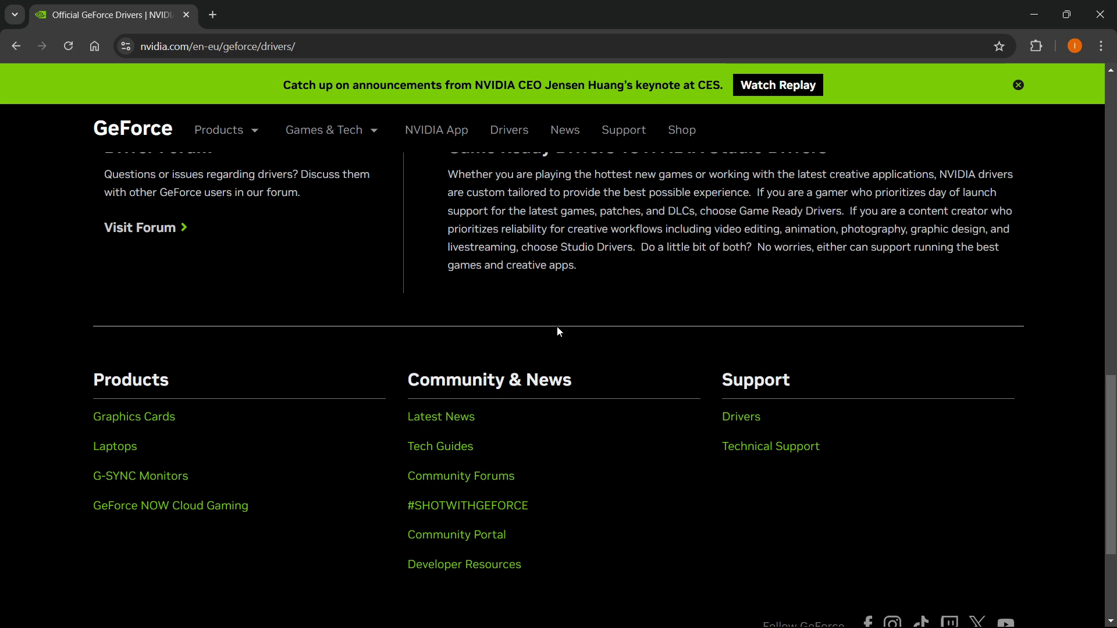
pyautogui.scroll(-3, 585, 282)
pyautogui.scroll(12, 594, 289)
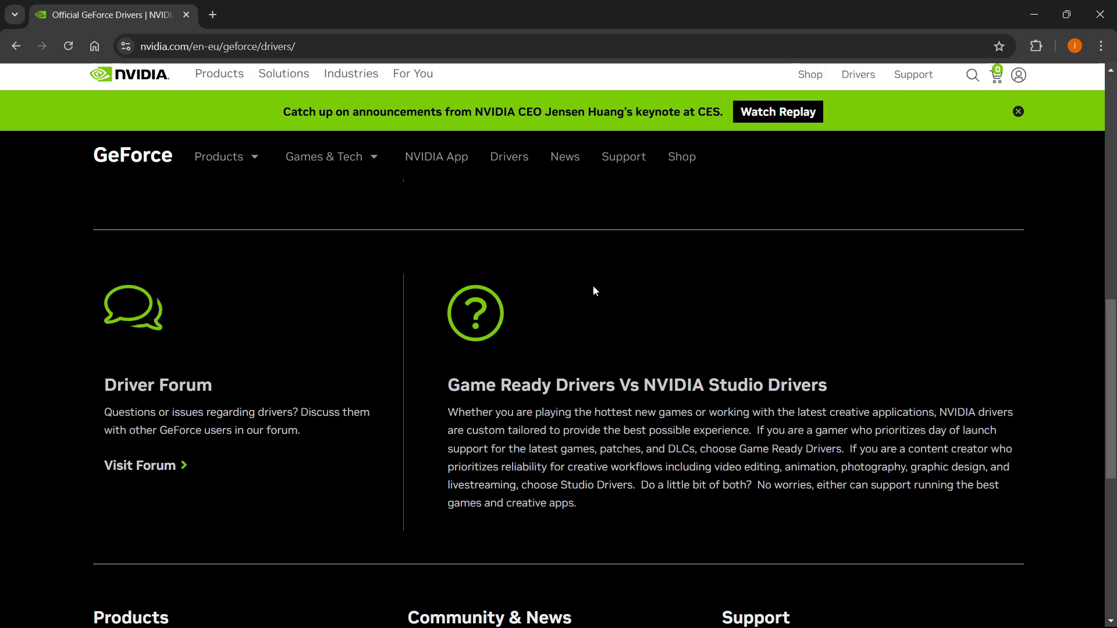
pyautogui.scroll(2, 594, 289)
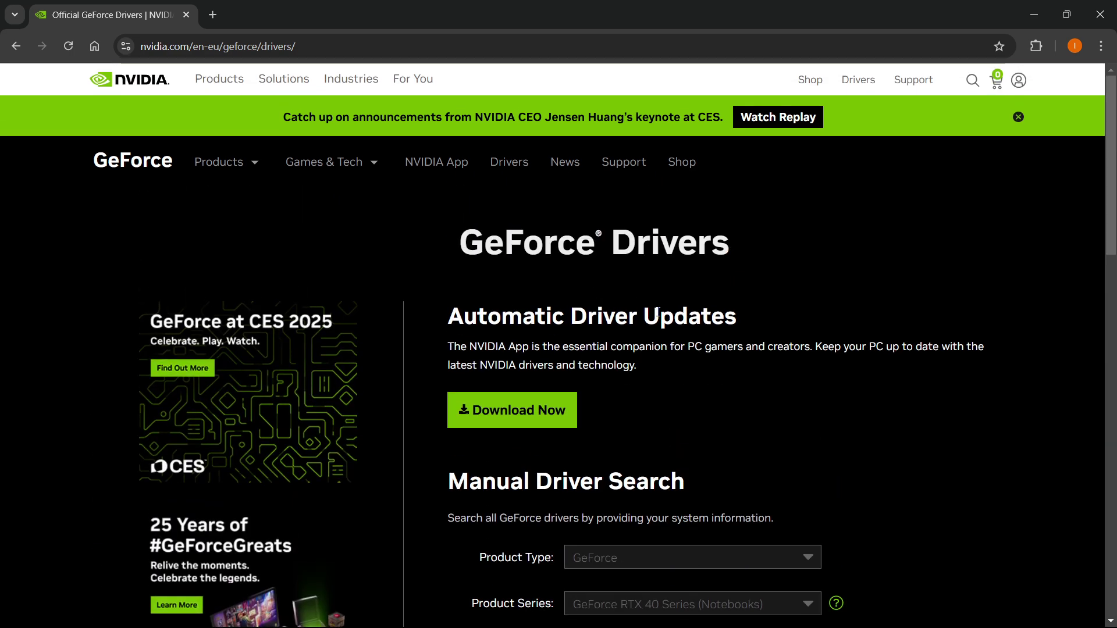